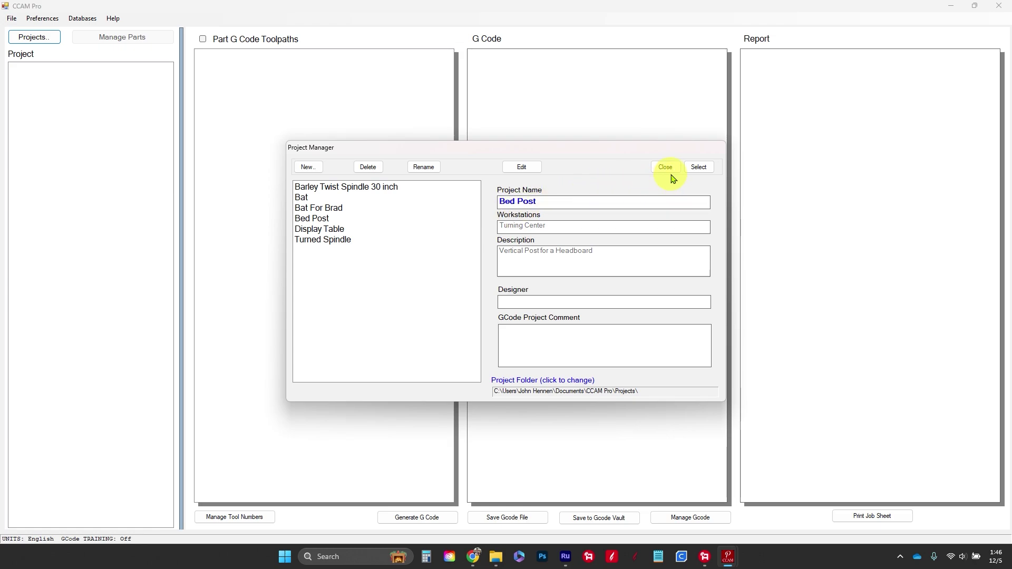
Open the Bed Post project and start a new part under its Turning Center workstation.
{"action": "left_click", "coordinate": [699, 167]}
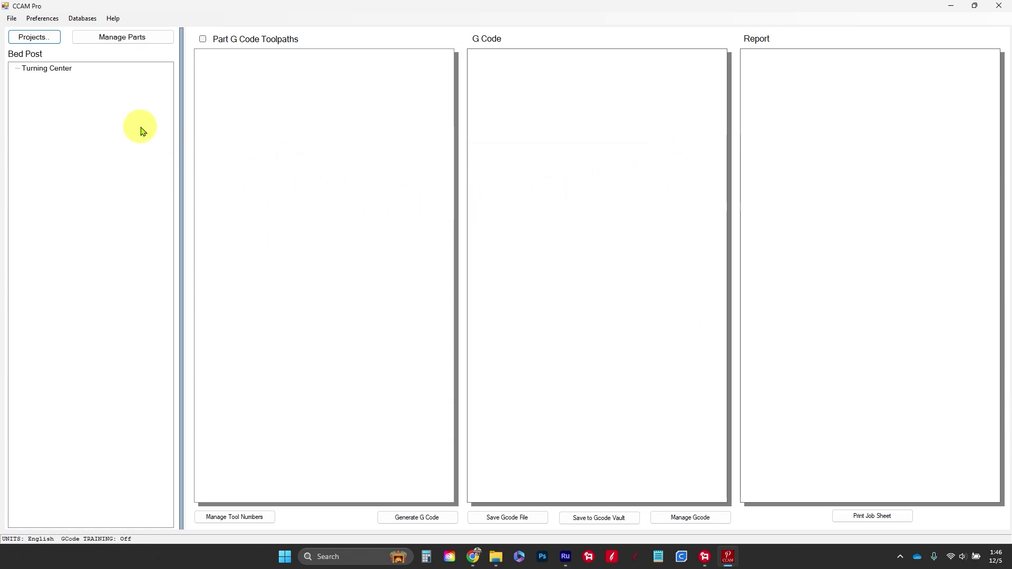
{"action": "left_click", "coordinate": [48, 69]}
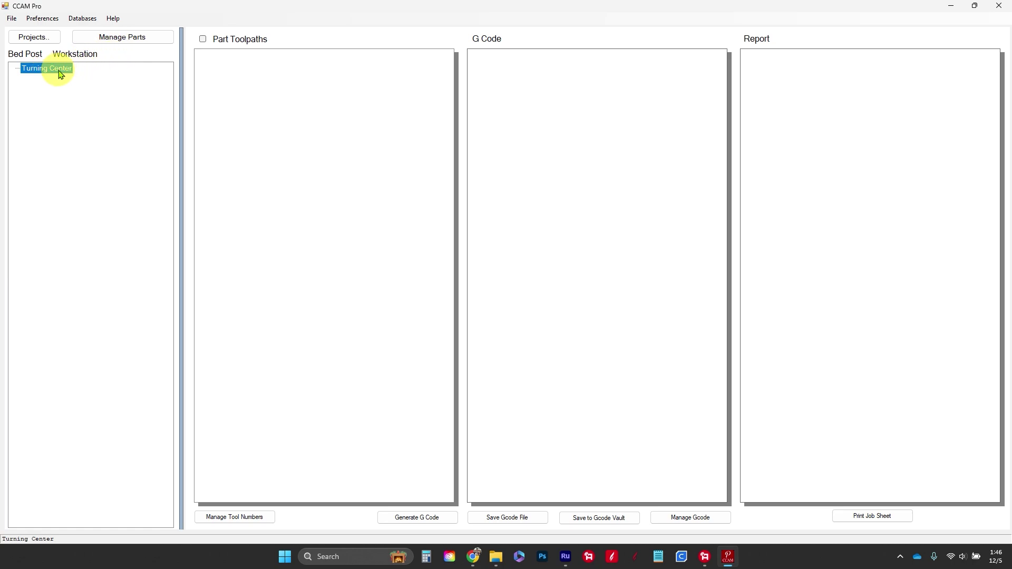
{"action": "left_click", "coordinate": [107, 42]}
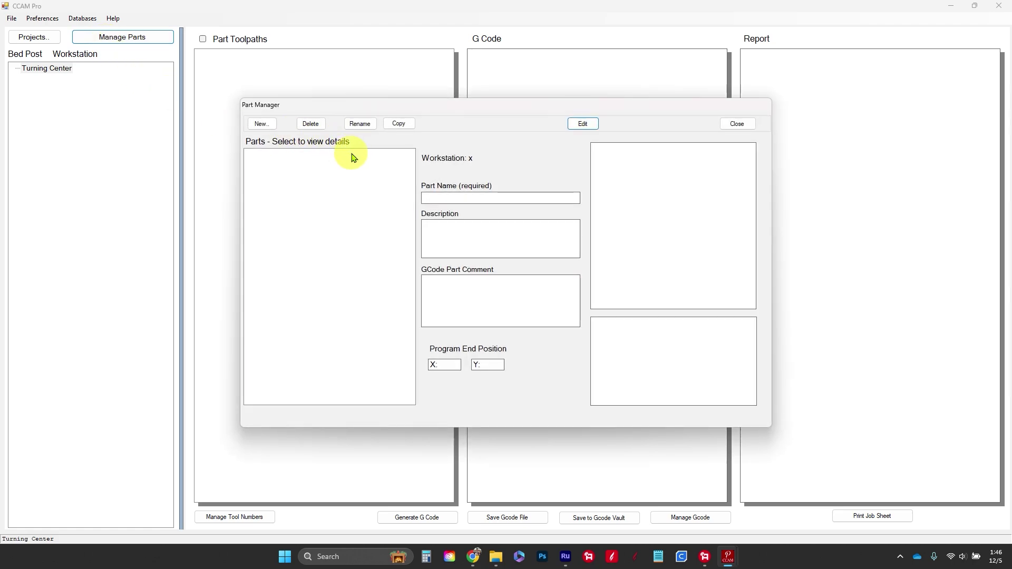
{"action": "left_click", "coordinate": [263, 123]}
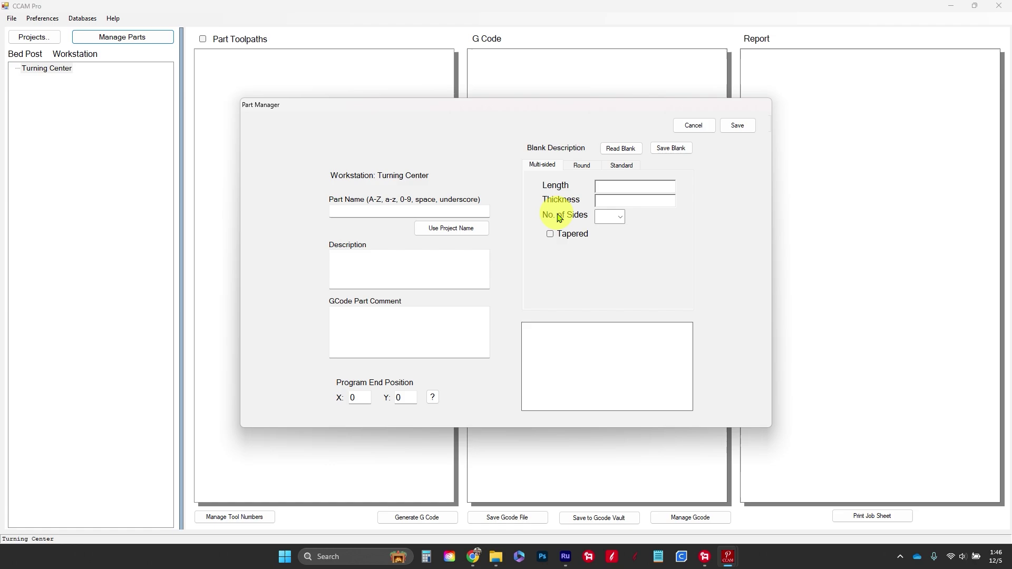
Name the new part "60 inch Log bed Post".
{"action": "left_click", "coordinate": [402, 210]}
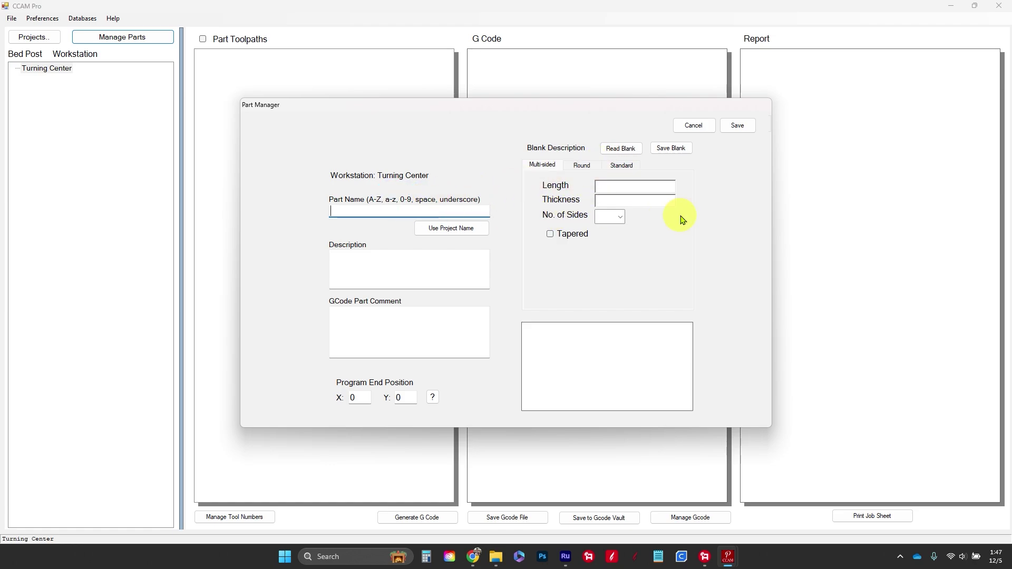
{"action": "type", "text": "60 inch be"}
{"action": "type", "text": "d"}
{"action": "key", "text": "BackSpace"}
{"action": "key", "text": "BackSpace"}
{"action": "key", "text": "BackSpace"}
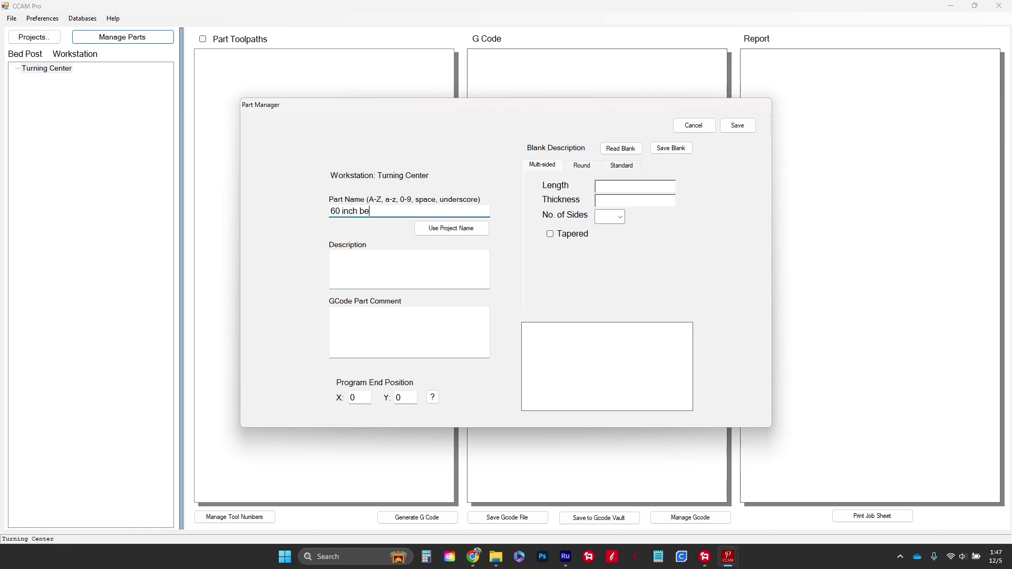
{"action": "type", "text": "Log bed Pos"}
{"action": "type", "text": "rt"}
Define the part's blank as round with length 60 and diameter 6.75, and save the part.
{"action": "left_click", "coordinate": [579, 167]}
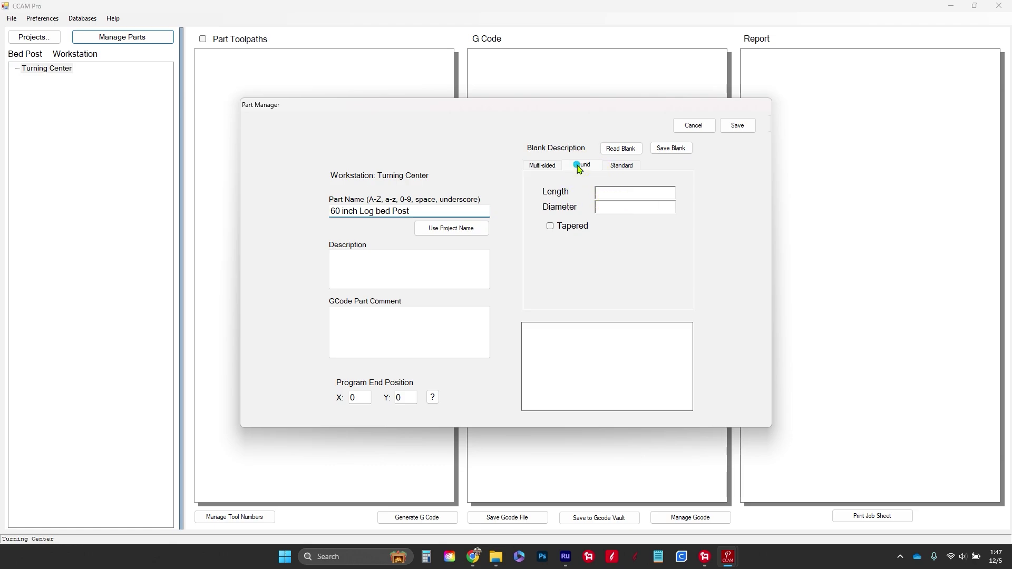
{"action": "left_click", "coordinate": [665, 197]}
{"action": "type", "text": "60"}
{"action": "type", "text": "6.75"}
{"action": "left_click", "coordinate": [744, 129]}
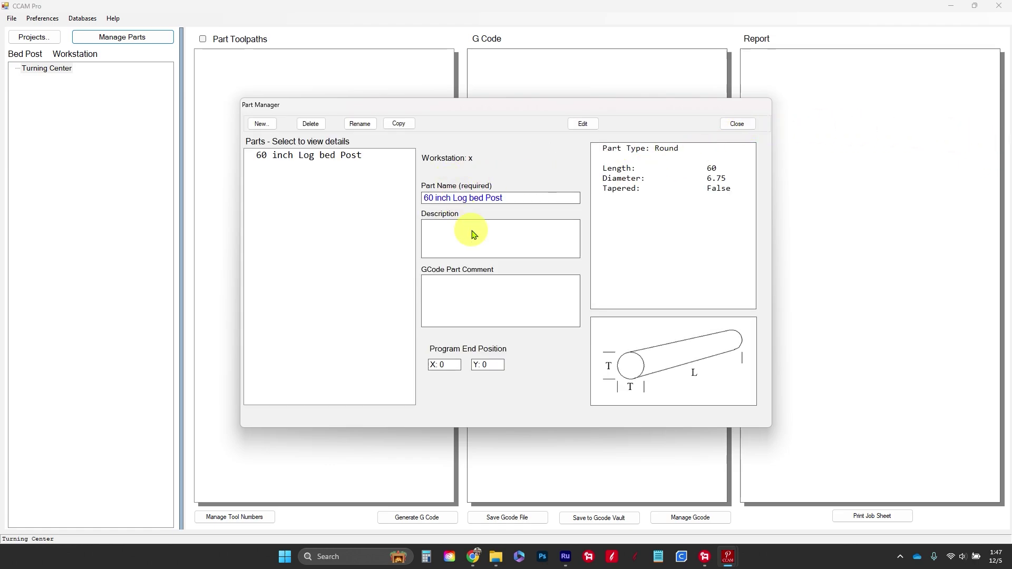
{"action": "left_click", "coordinate": [618, 240]}
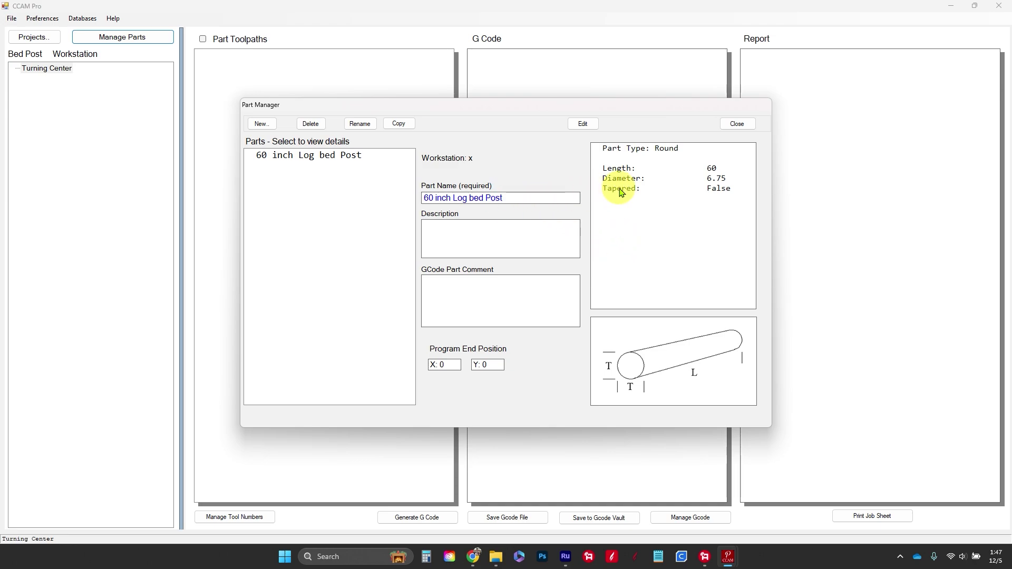
{"action": "left_click", "coordinate": [736, 125]}
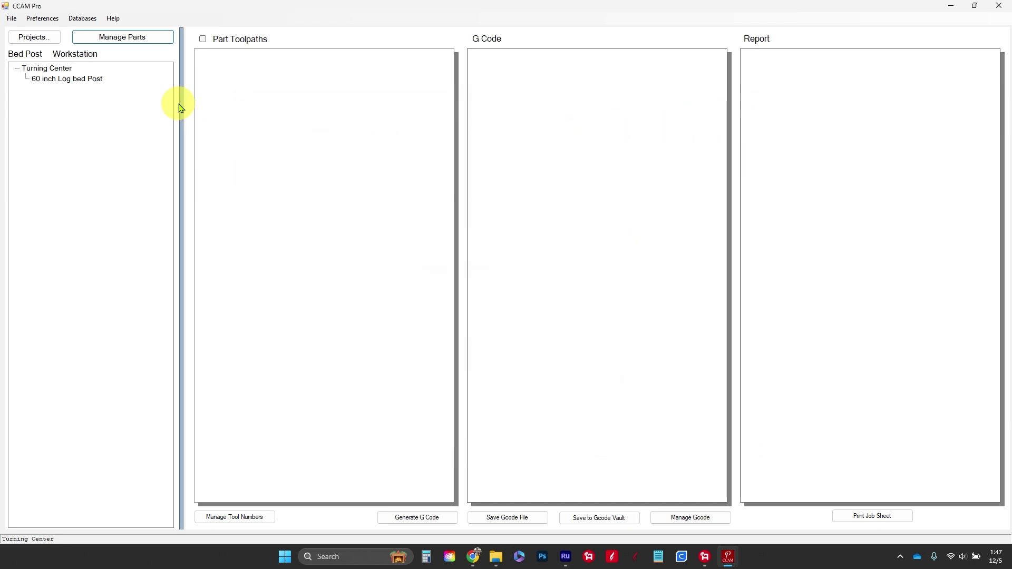
Add a toolpath to the 60 inch Log bed Post part from the Round turning template.
{"action": "left_click", "coordinate": [97, 80]}
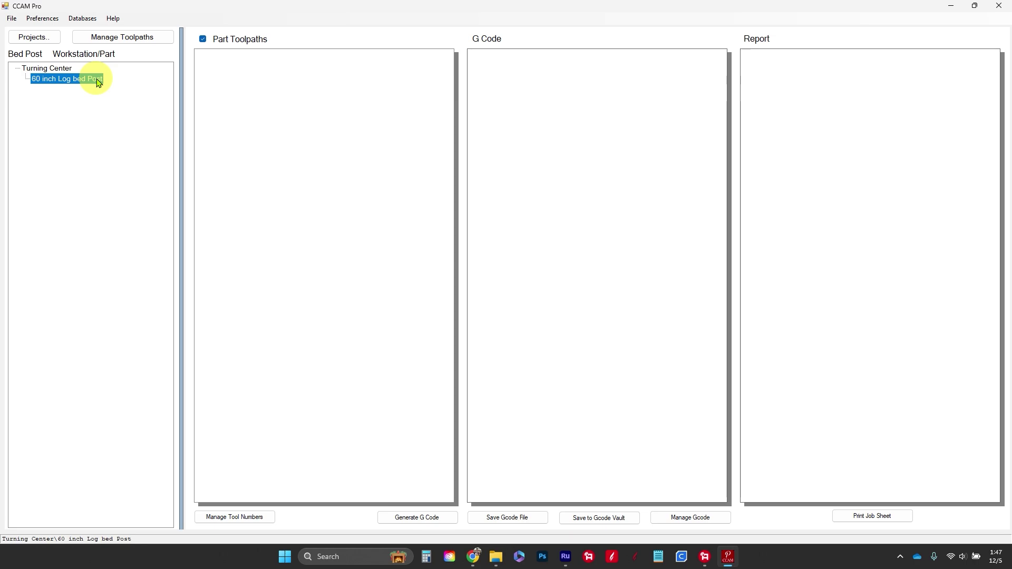
{"action": "left_click", "coordinate": [125, 39]}
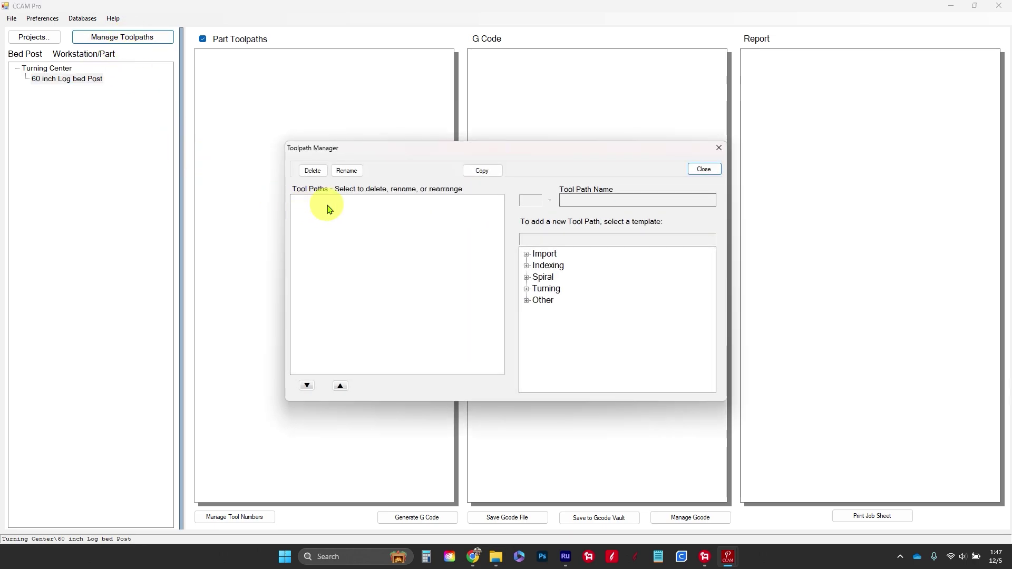
{"action": "left_click", "coordinate": [526, 290]}
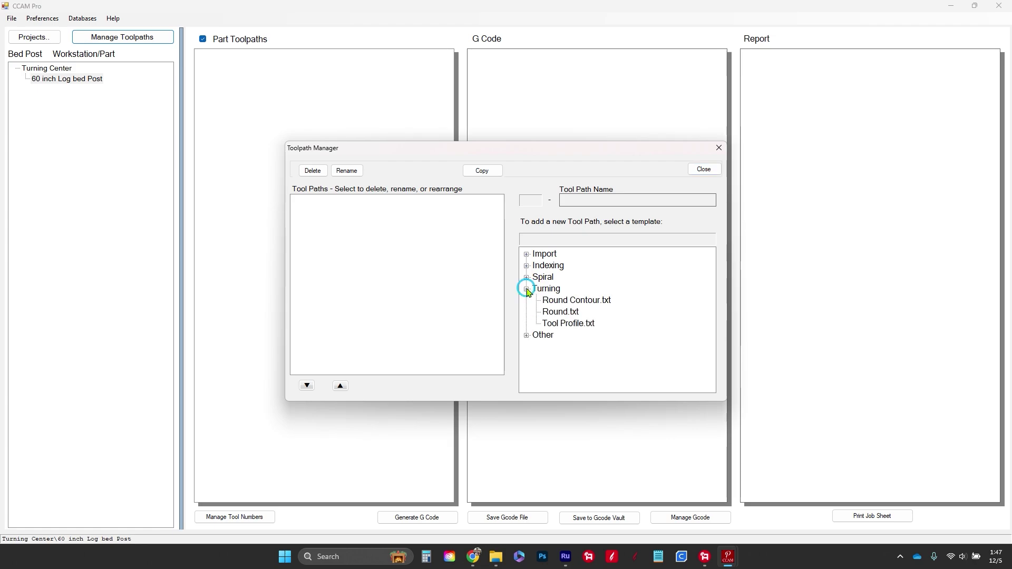
{"action": "left_click", "coordinate": [557, 312]}
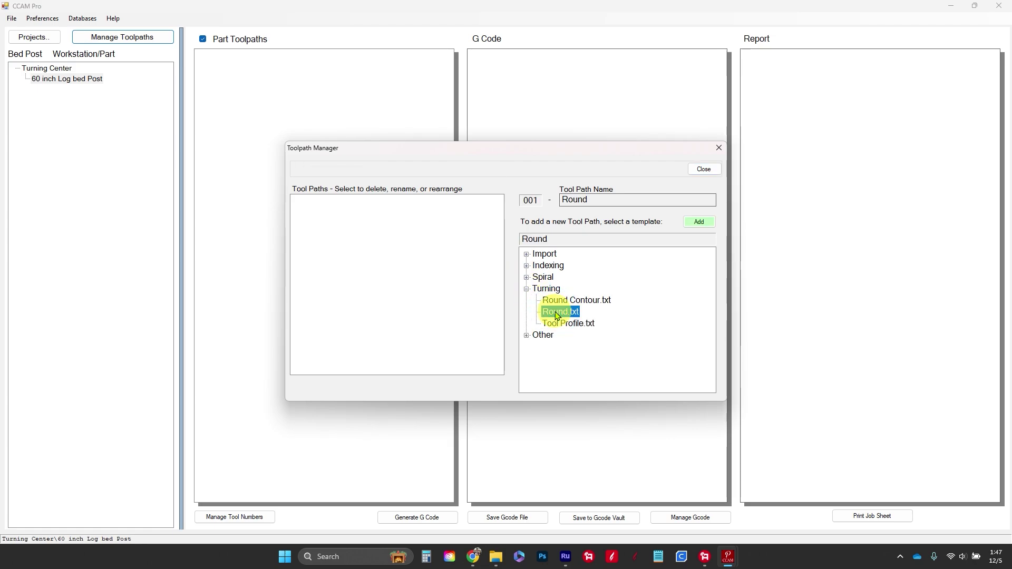
{"action": "left_click", "coordinate": [697, 223]}
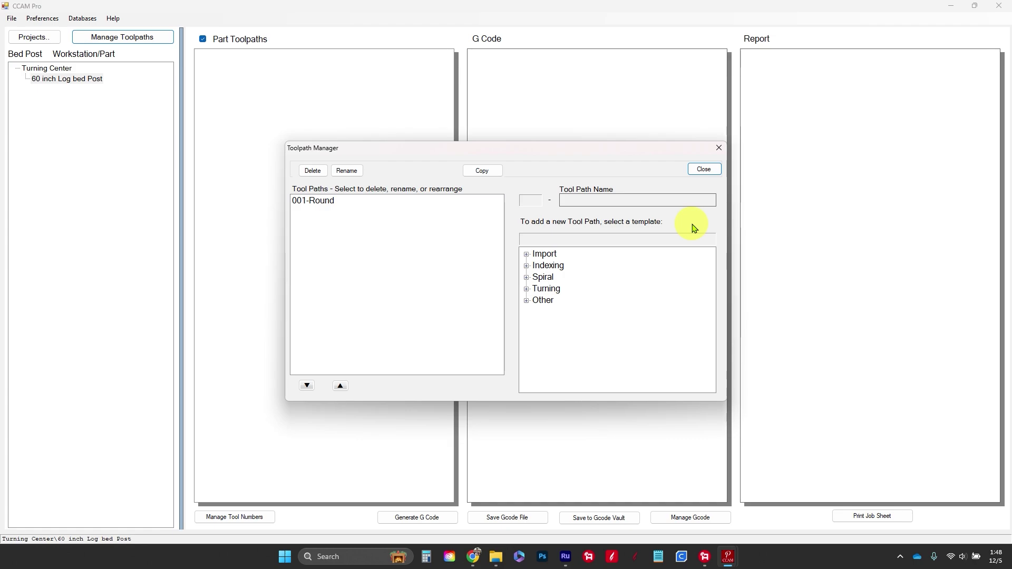
{"action": "left_click", "coordinate": [696, 168]}
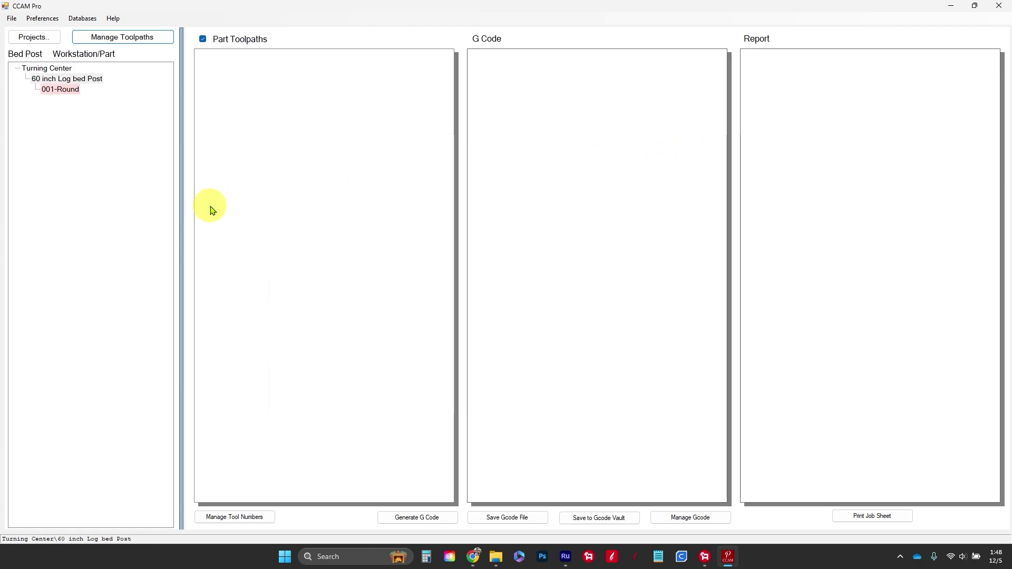
Open the 001-Round toolpath and assign it the Surface Planing 1.25 Dia tool with its default tool number.
{"action": "double_click", "coordinate": [61, 95]}
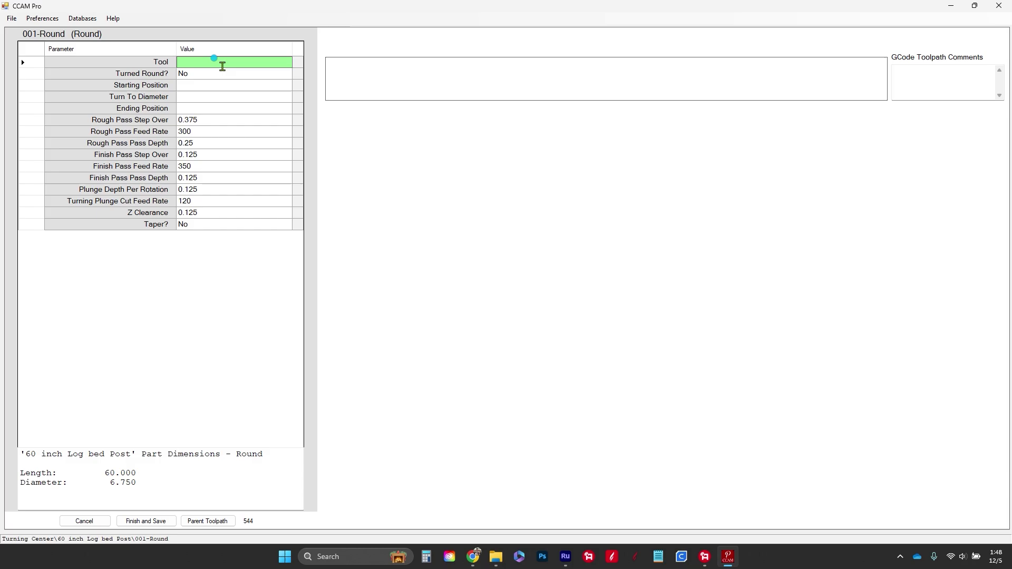
{"action": "left_click", "coordinate": [223, 64]}
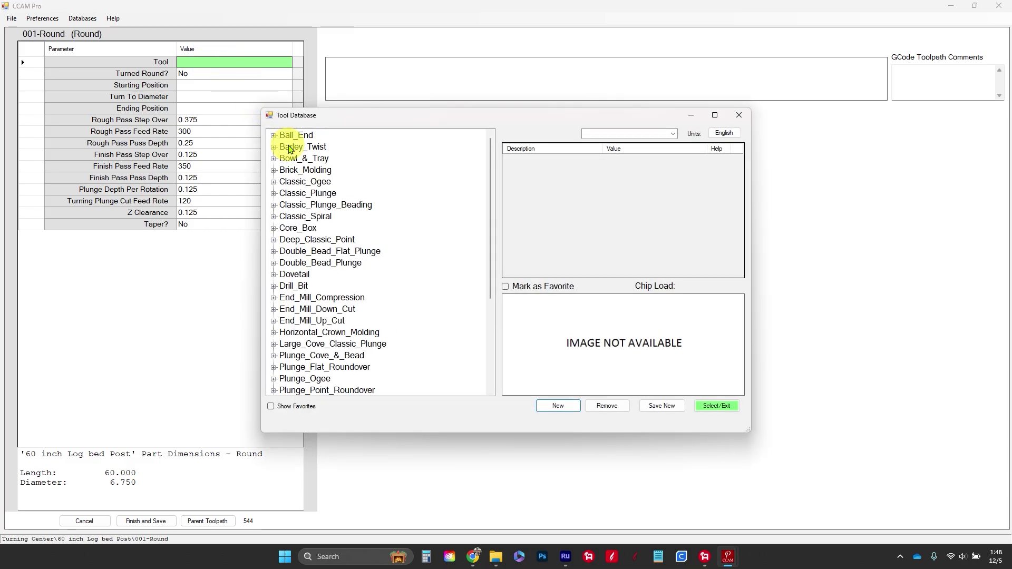
{"action": "scroll", "coordinate": [321, 185], "scroll_direction": "down", "scroll_amount": 2}
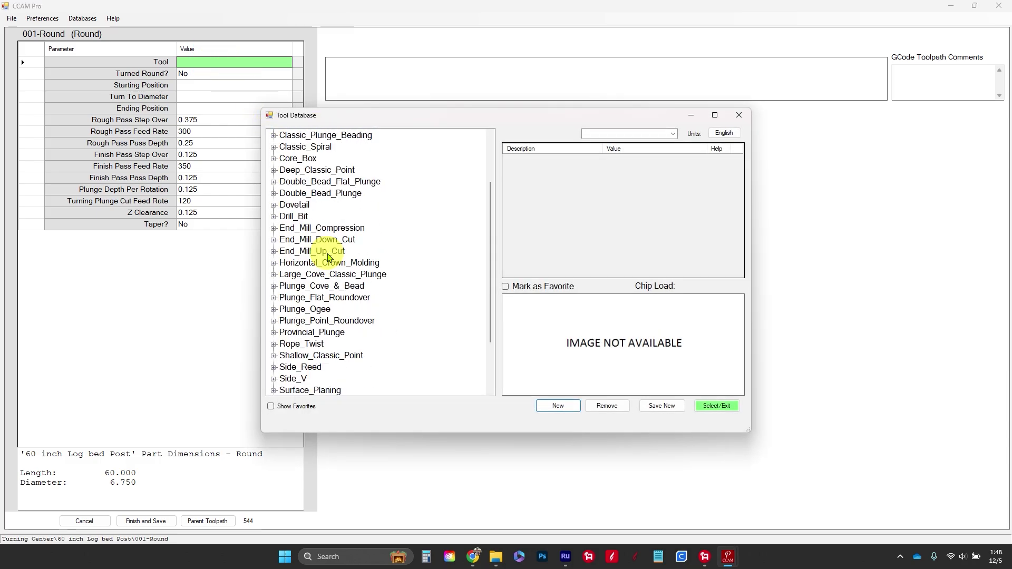
{"action": "scroll", "coordinate": [327, 253], "scroll_direction": "down", "scroll_amount": 2}
{"action": "left_click", "coordinate": [272, 411]}
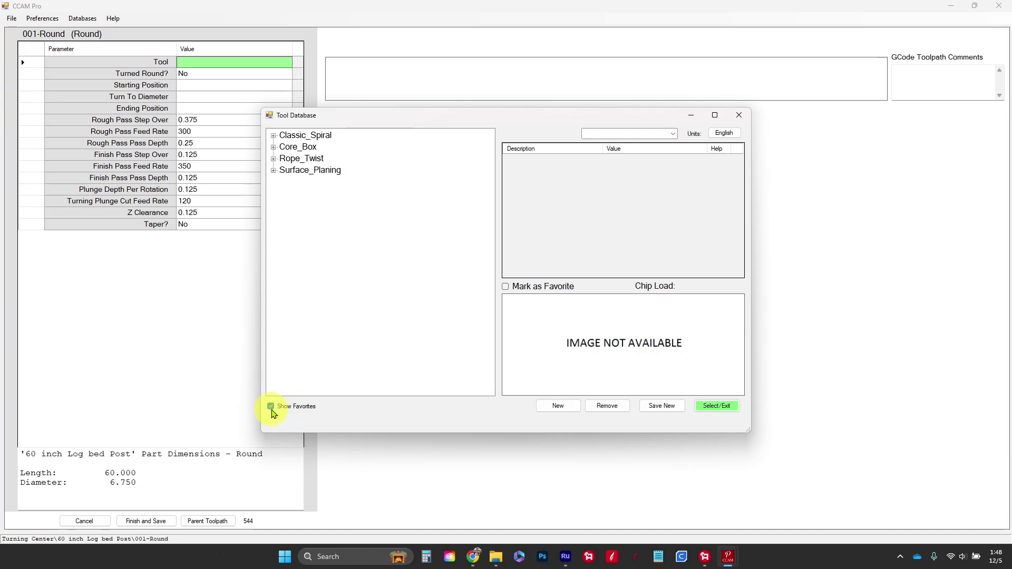
{"action": "left_click", "coordinate": [272, 409]}
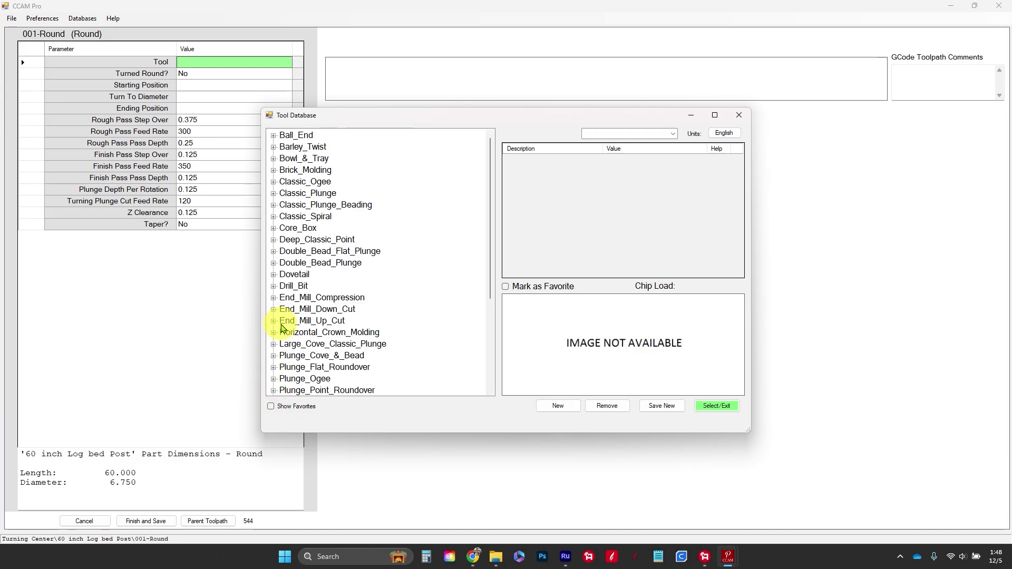
{"action": "scroll", "coordinate": [285, 261], "scroll_direction": "down", "scroll_amount": 4}
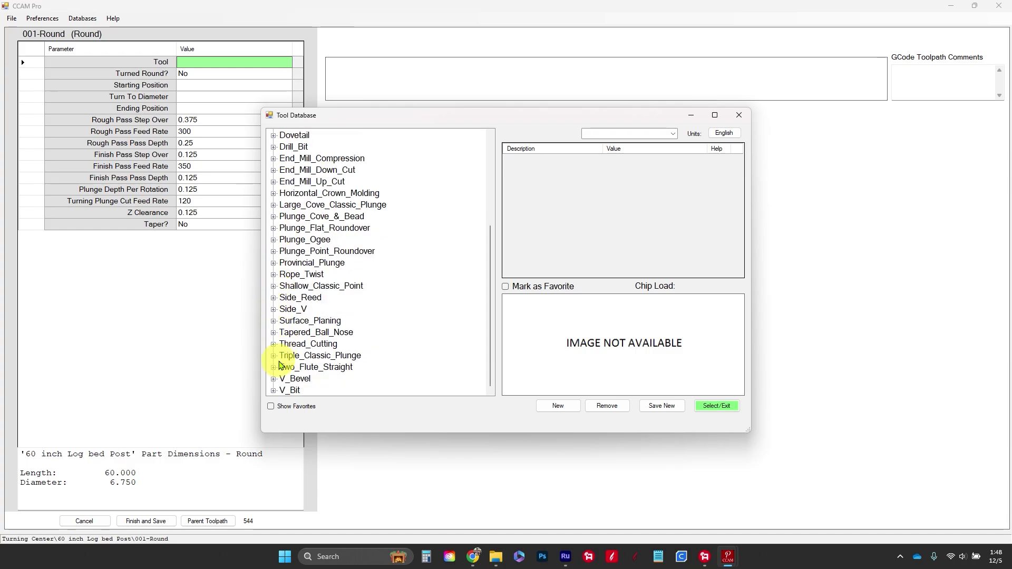
{"action": "scroll", "coordinate": [289, 327], "scroll_direction": "up", "scroll_amount": 3}
{"action": "scroll", "coordinate": [282, 261], "scroll_direction": "down", "scroll_amount": 3}
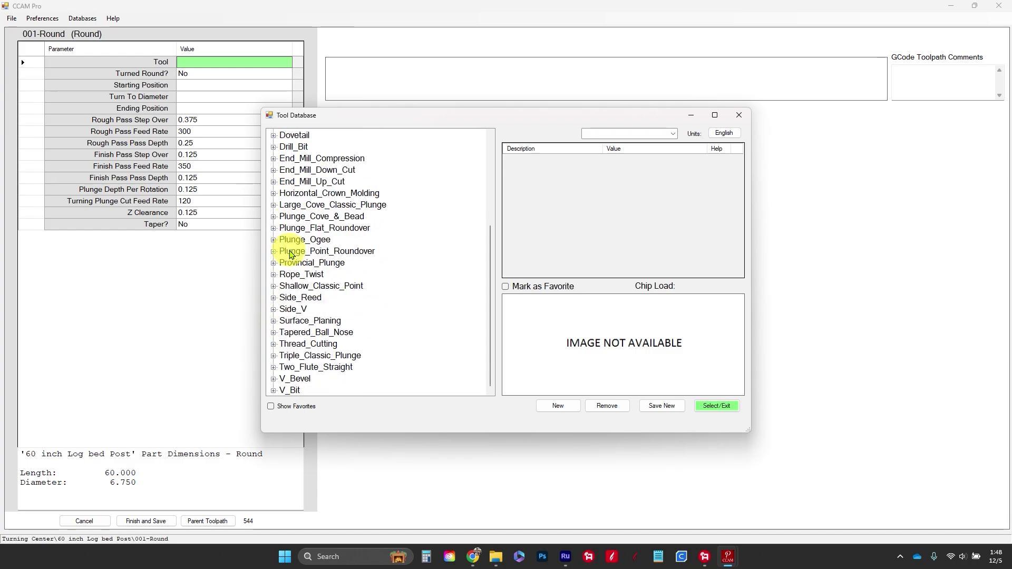
{"action": "left_click", "coordinate": [274, 321]}
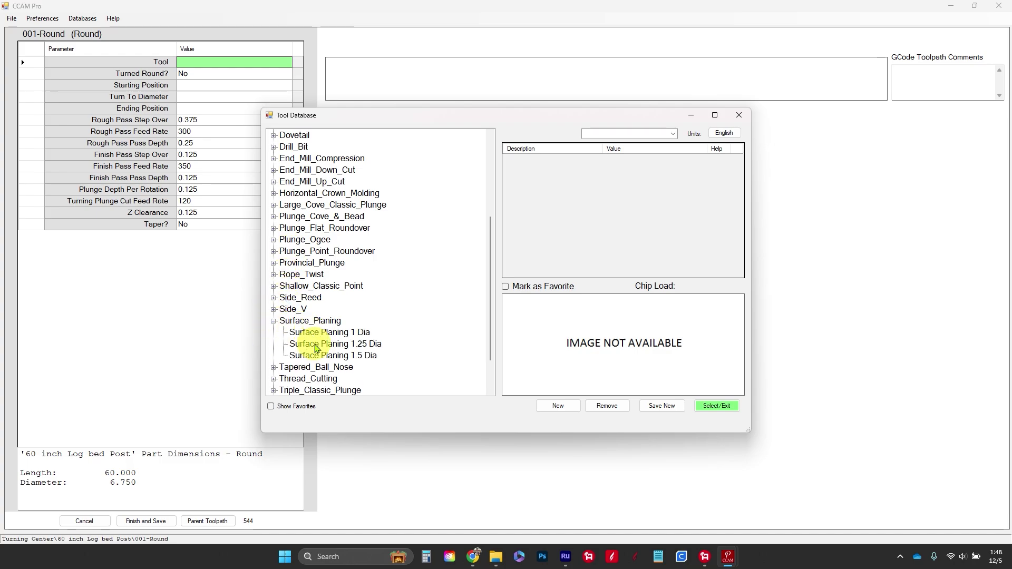
{"action": "left_click", "coordinate": [317, 345]}
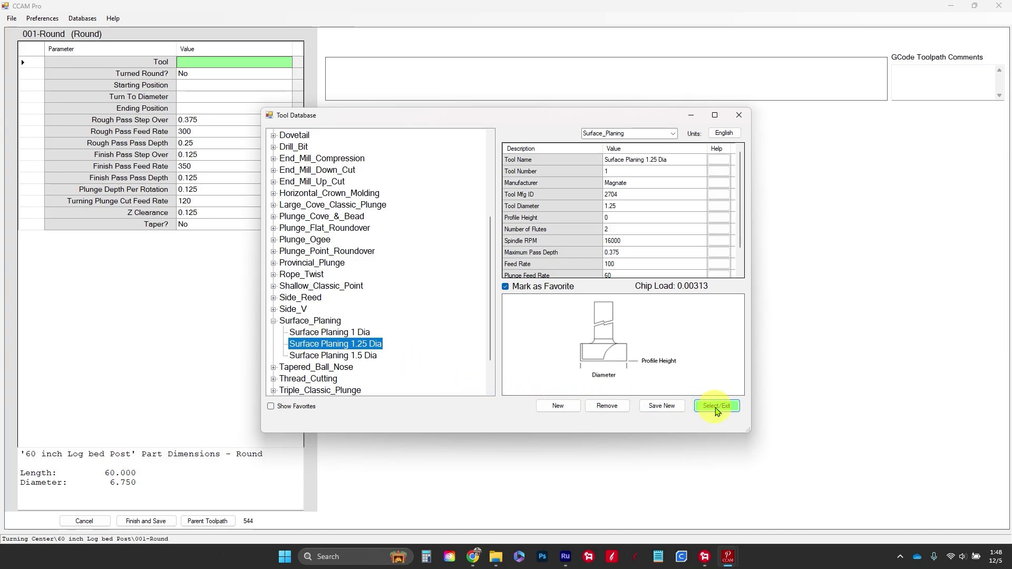
{"action": "left_click", "coordinate": [716, 407]}
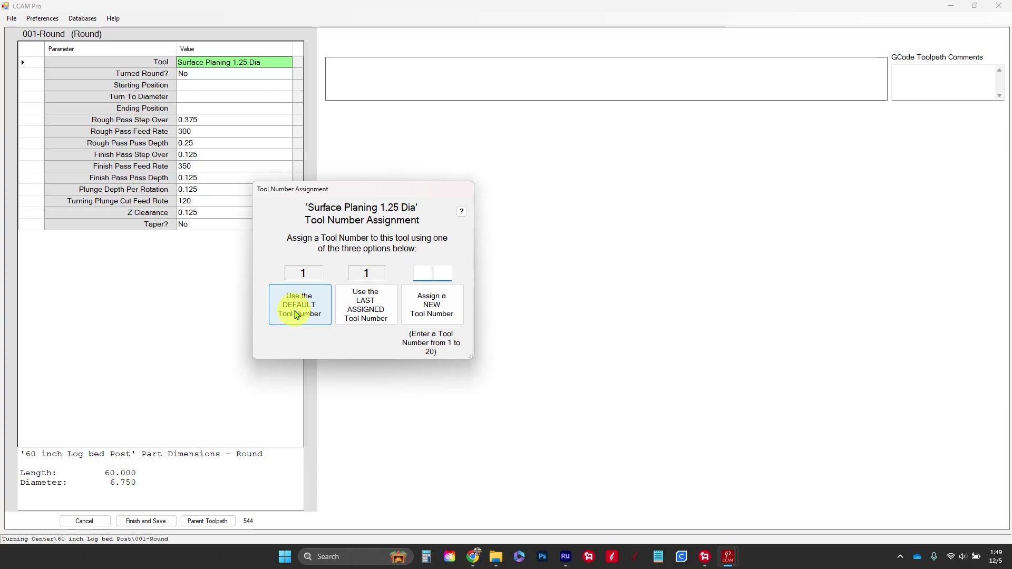
{"action": "left_click", "coordinate": [297, 315]}
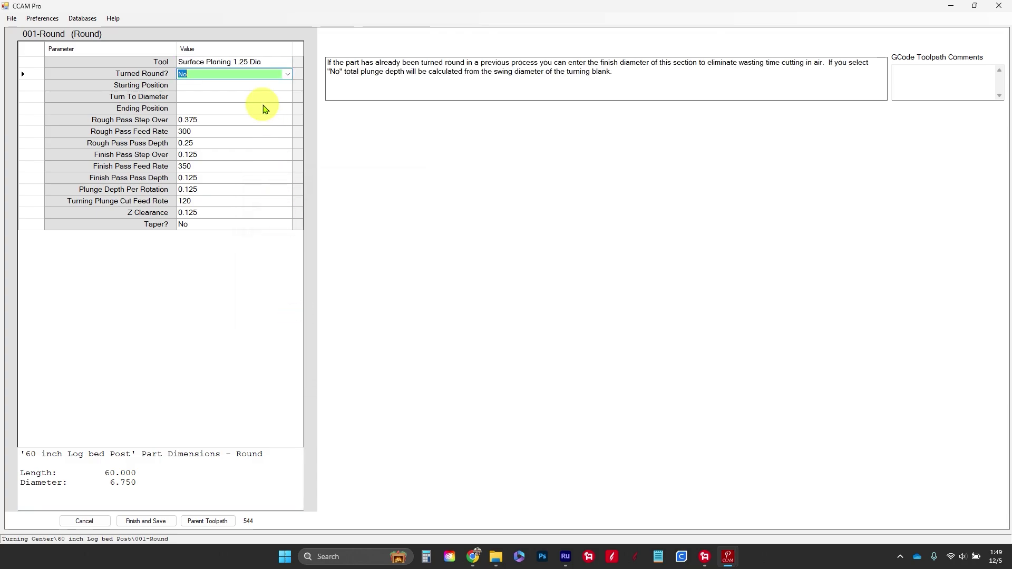
Mark the part as already turned round and set the section diameter to 6.75.
{"action": "left_click", "coordinate": [287, 76]}
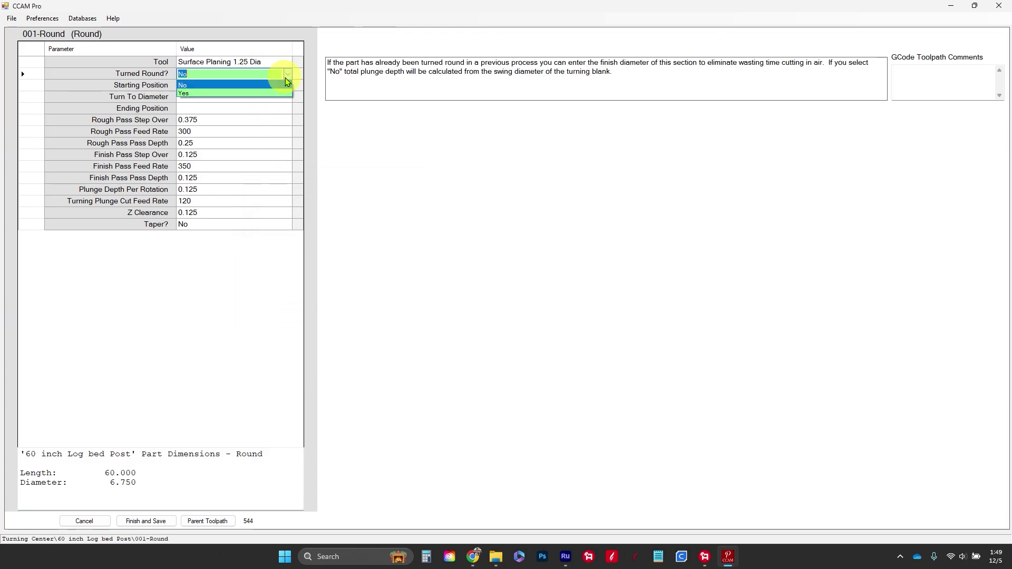
{"action": "left_click", "coordinate": [283, 94]}
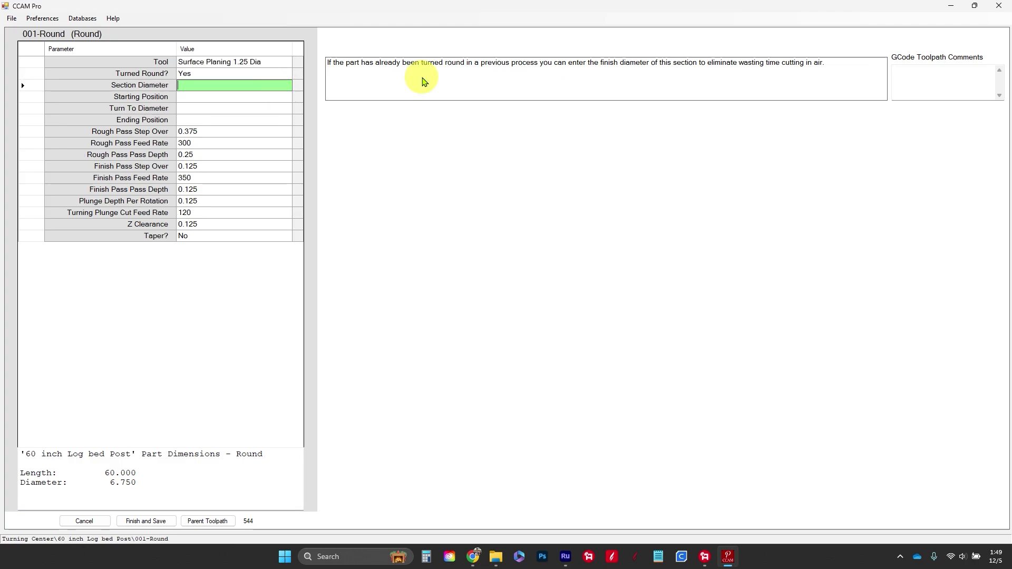
{"action": "type", "text": "6.75"}
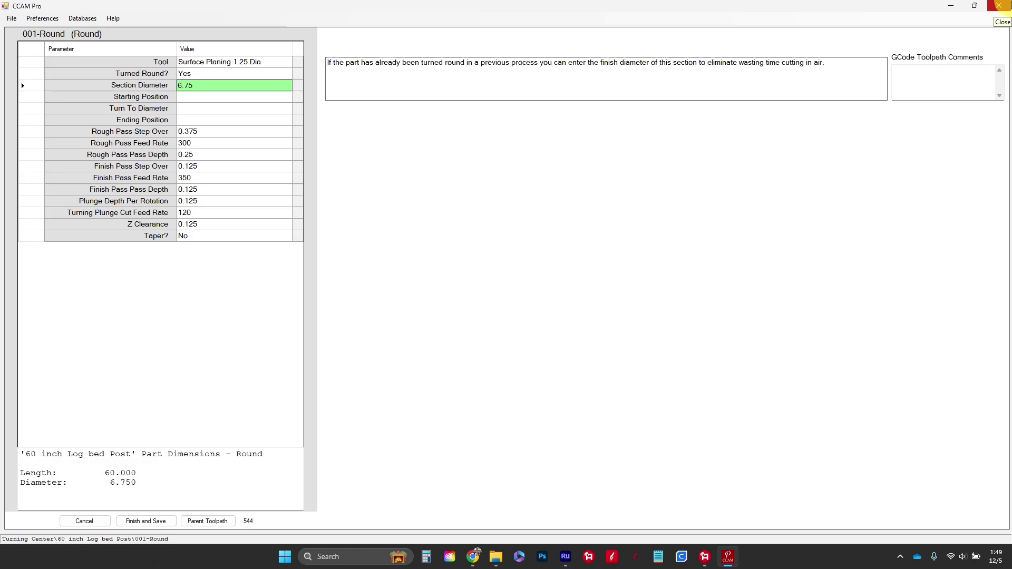
{"action": "key", "text": "Return"}
Set the round section's starting position to 0, turn-to diameter to 6.5 and ending position to 60.
{"action": "type", "text": "0"}
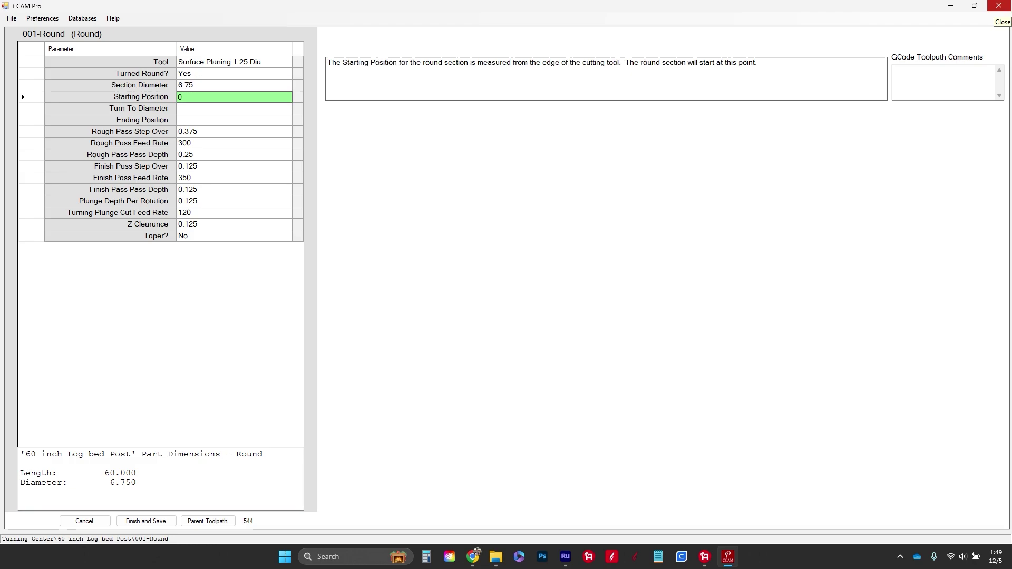
{"action": "key", "text": "Return"}
{"action": "type", "text": "6.5"}
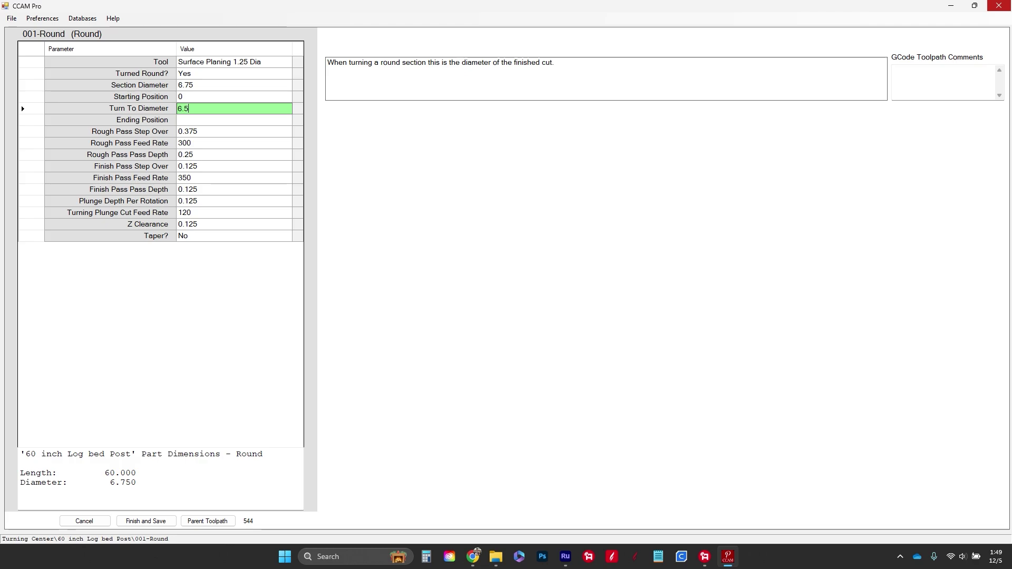
{"action": "key", "text": "Return"}
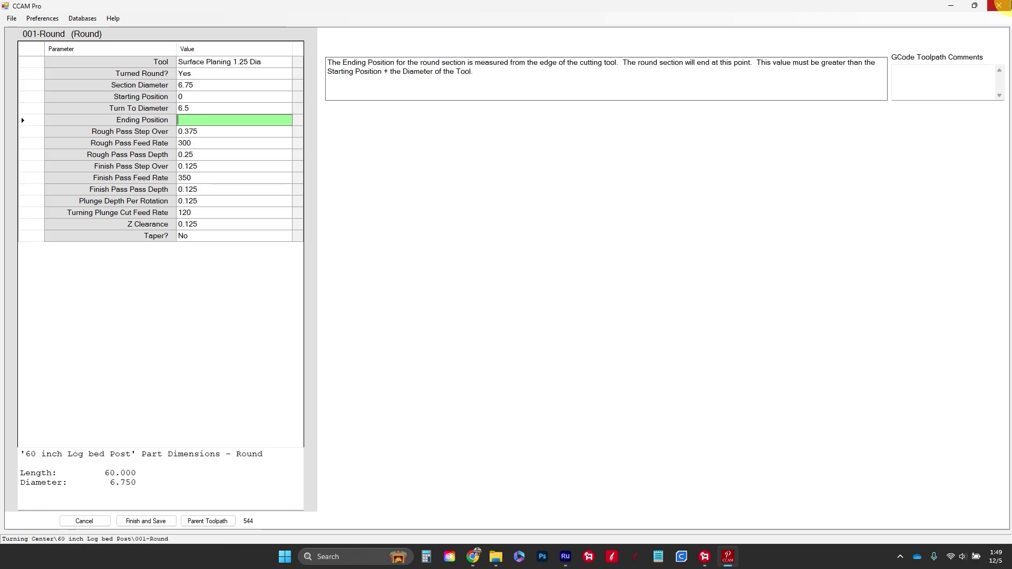
{"action": "type", "text": "60"}
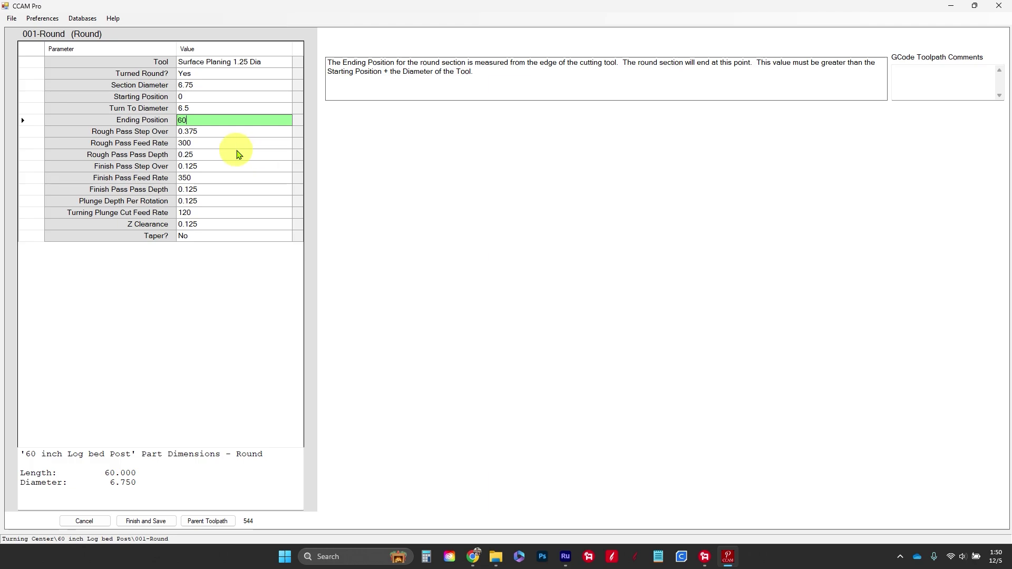
{"action": "left_click", "coordinate": [216, 143]}
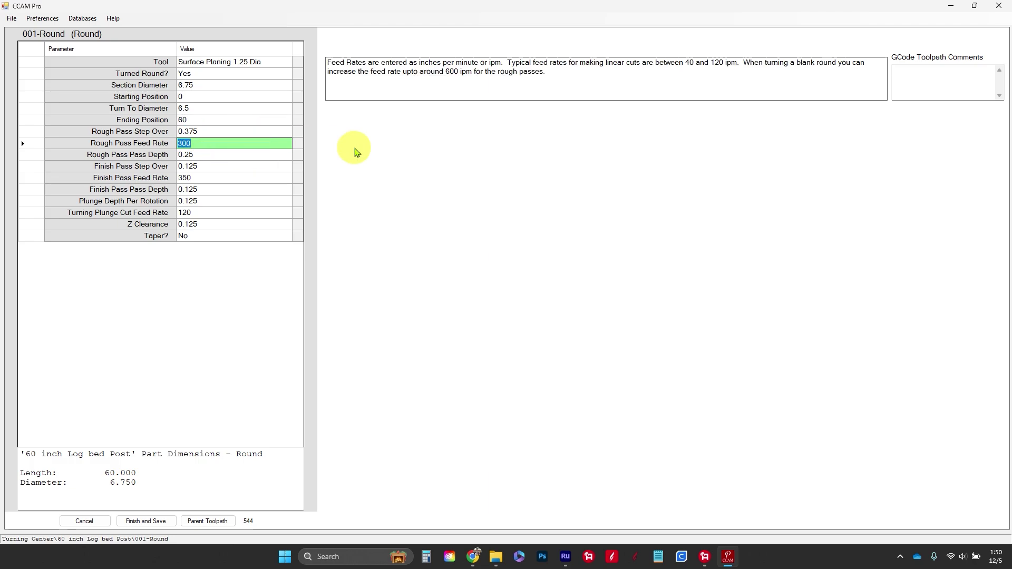
Set the rough pass feed rate to 600 and the finish pass feed rate to 700, and save the toolpath parameters.
{"action": "type", "text": "600"}
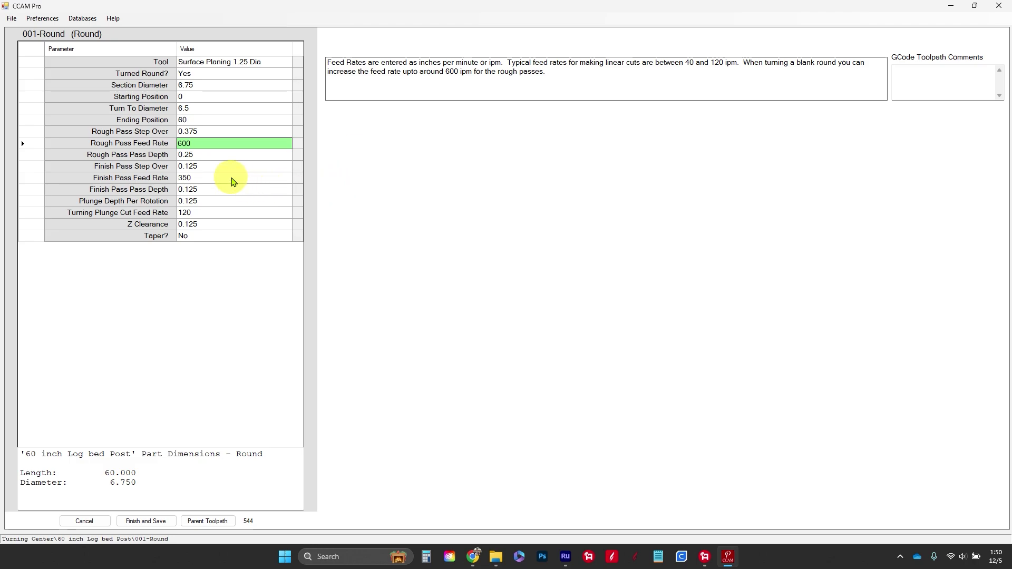
{"action": "left_click", "coordinate": [232, 178]}
{"action": "type", "text": "700"}
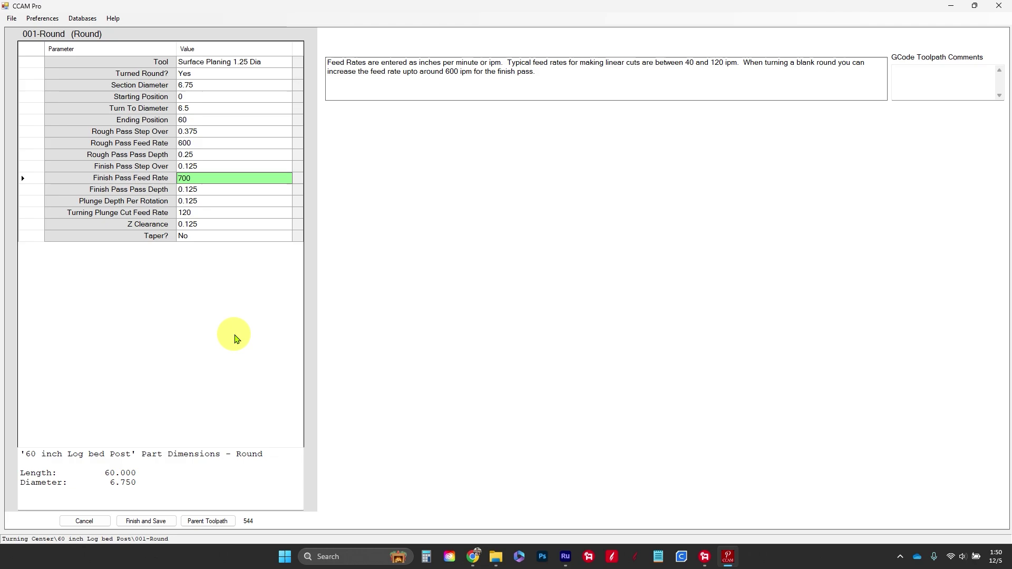
{"action": "left_click", "coordinate": [148, 521]}
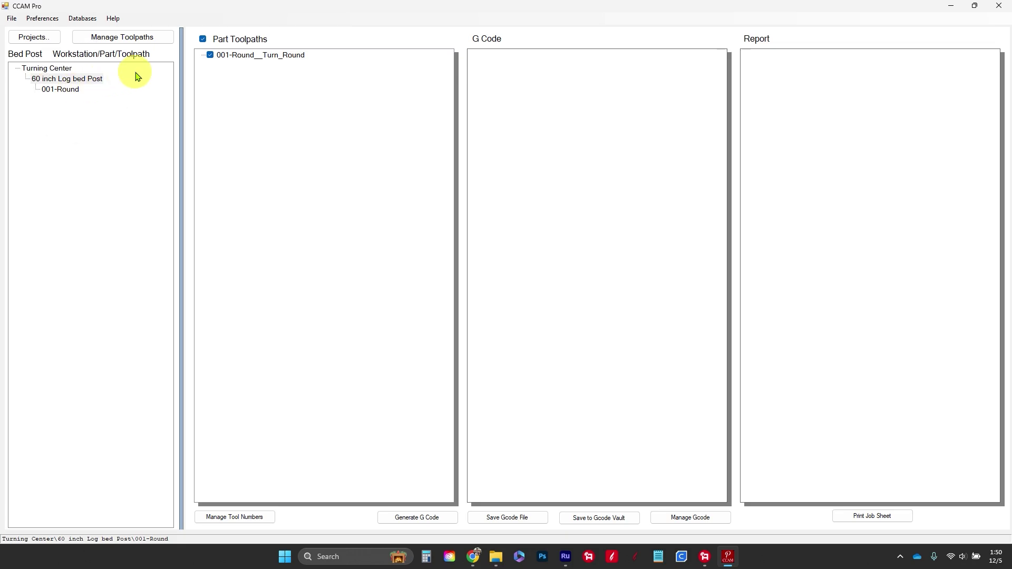
Generate the G-code for the 001-Round toolpath and look through the resulting program.
{"action": "left_click", "coordinate": [258, 57]}
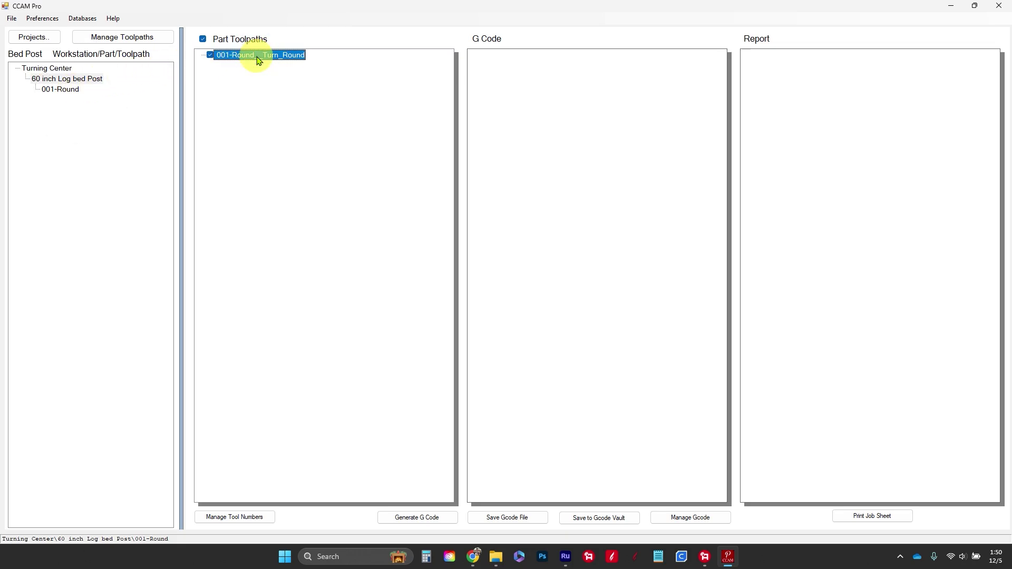
{"action": "left_click", "coordinate": [402, 518]}
{"action": "scroll", "coordinate": [543, 159], "scroll_direction": "down", "scroll_amount": 1}
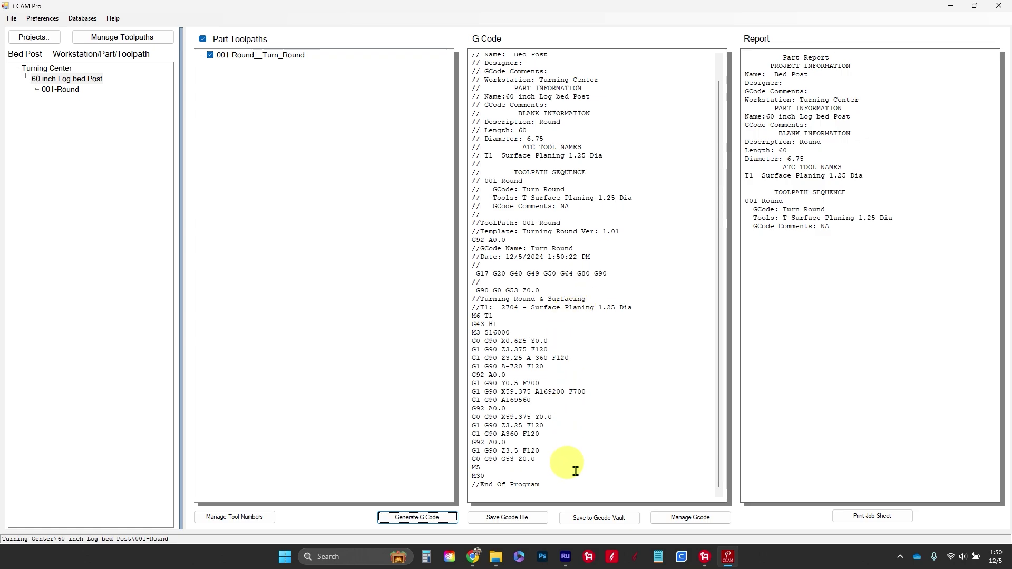
{"action": "left_click_drag", "start_coordinate": [543, 476], "coordinate": [507, 220]}
{"action": "left_click", "coordinate": [663, 292]}
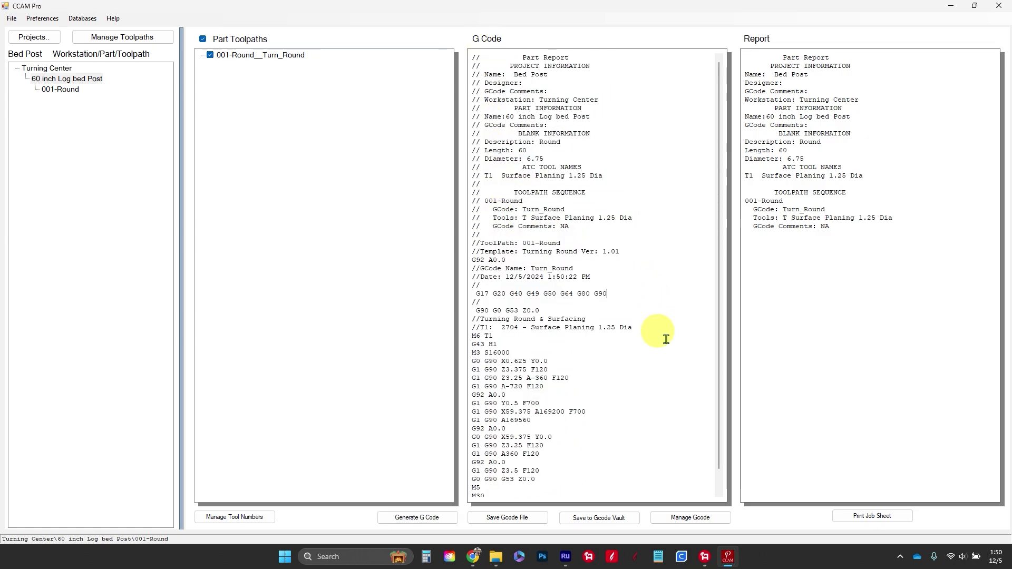
Save the G-code file to the Desktop as "60 inch Log bed Post G-code".
{"action": "left_click", "coordinate": [525, 519]}
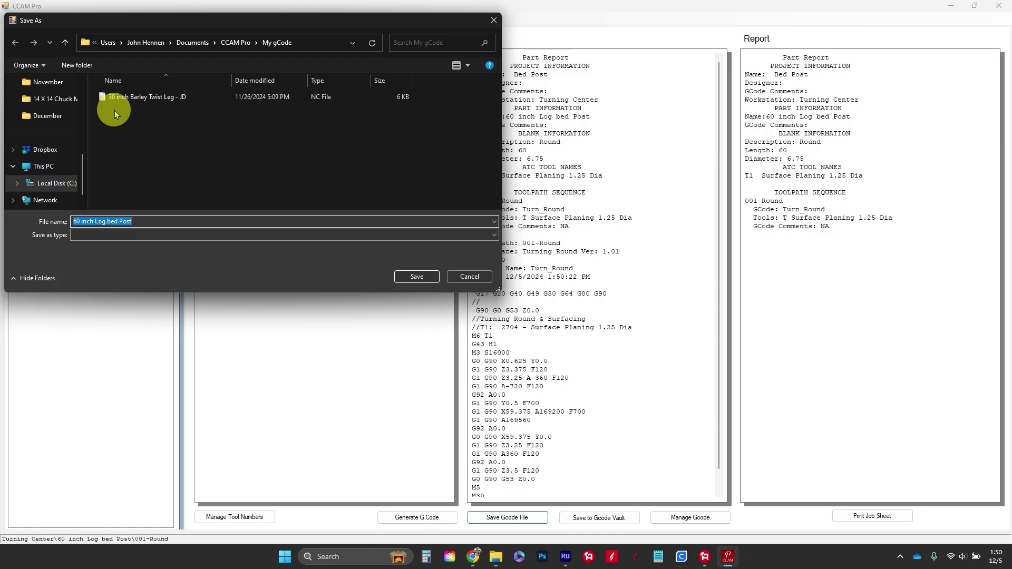
{"action": "scroll", "coordinate": [41, 79], "scroll_direction": "up", "scroll_amount": 3}
{"action": "left_click", "coordinate": [46, 153]}
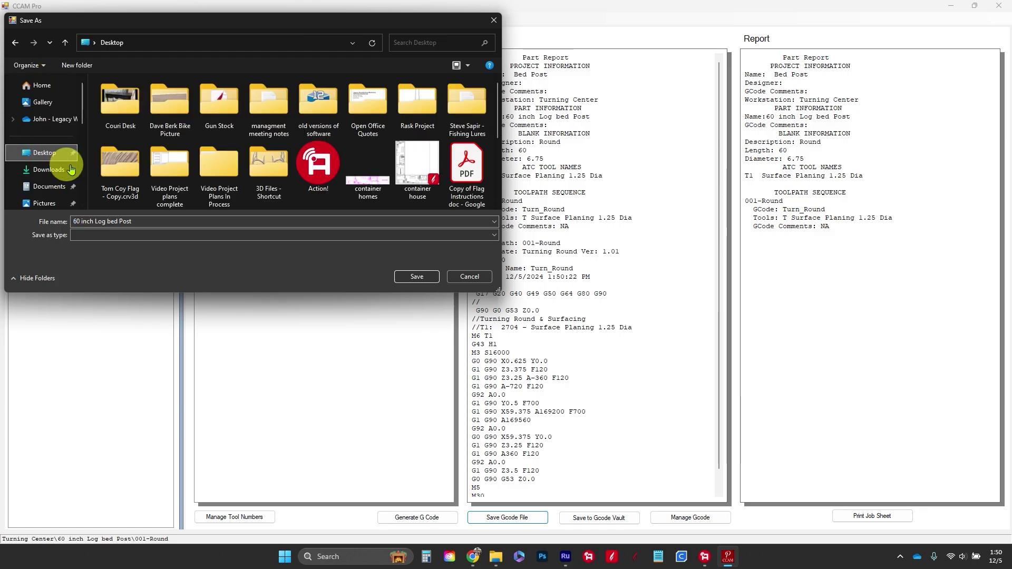
{"action": "double_click", "coordinate": [153, 219]}
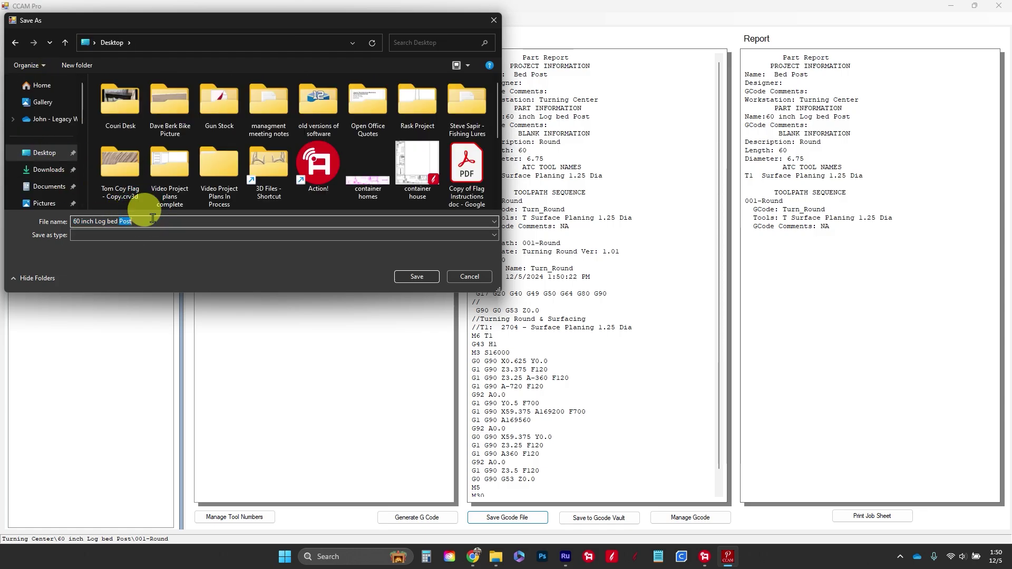
{"action": "left_click", "coordinate": [153, 218]}
{"action": "type", "text": "G-code"}
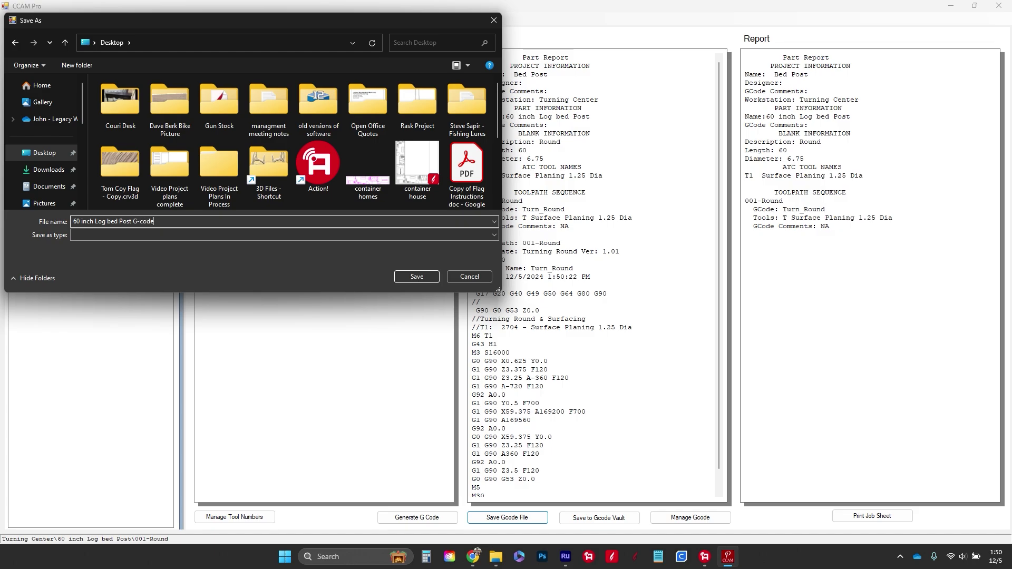
{"action": "key", "text": "Return"}
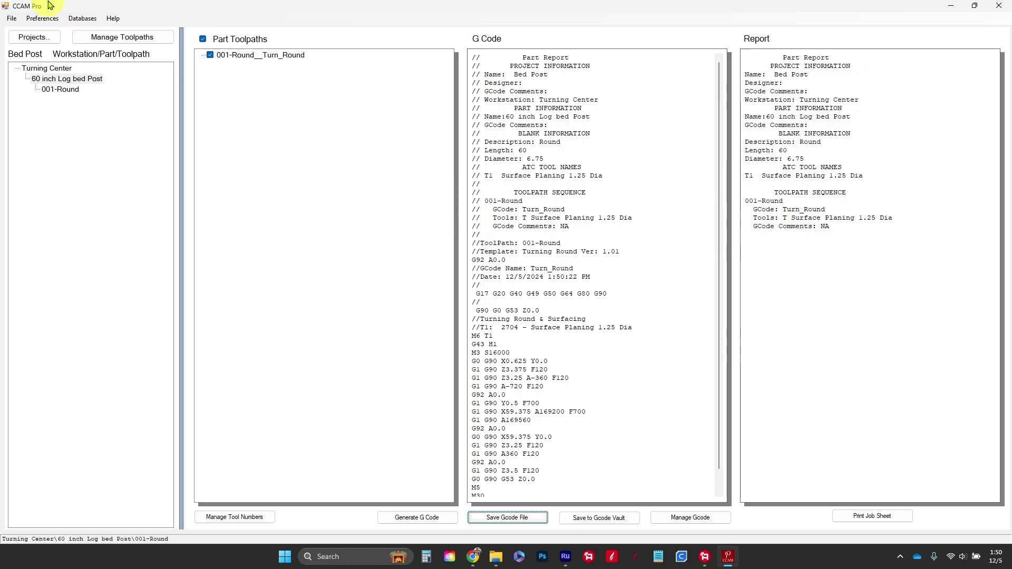
Select the Maverick_4X8 machine with the Mach3 controller in the machine database.
{"action": "left_click", "coordinate": [83, 21]}
{"action": "left_click", "coordinate": [94, 30]}
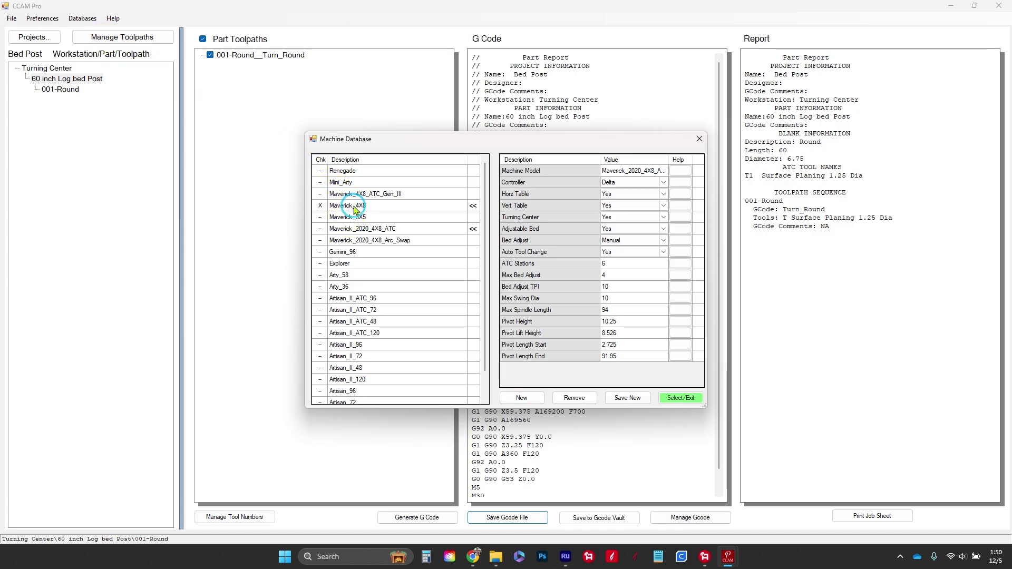
{"action": "left_click", "coordinate": [355, 207]}
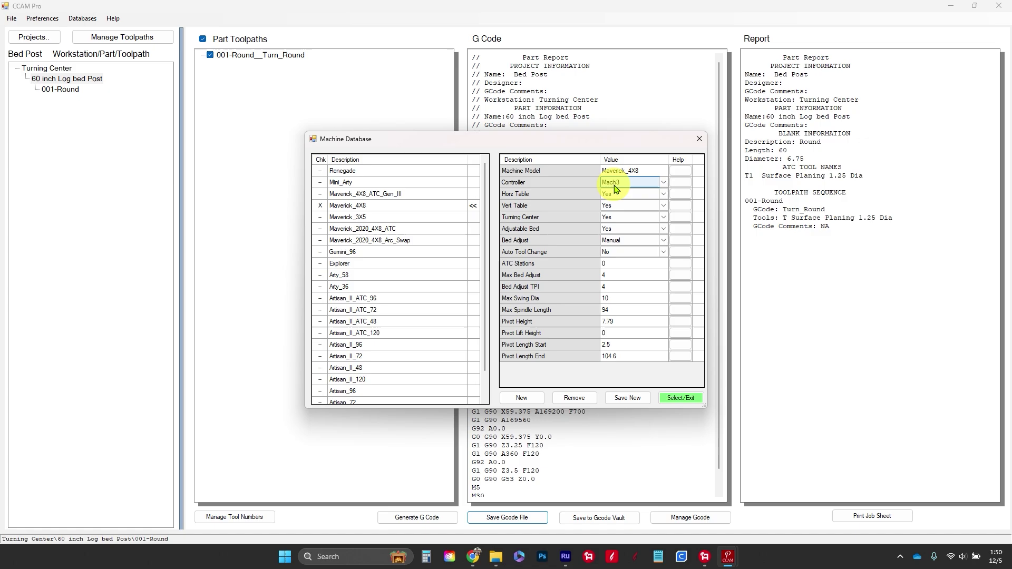
{"action": "key", "text": "ctrl"}
{"action": "left_click", "coordinate": [679, 397]}
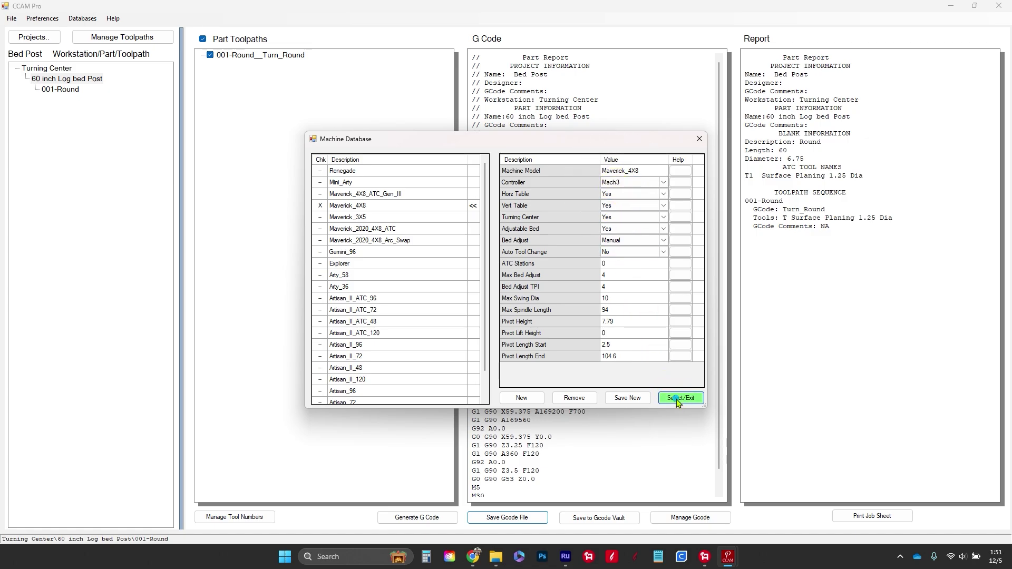
Regenerate the 001-Round toolpath's G-code for the selected machine.
{"action": "left_click", "coordinate": [270, 56]}
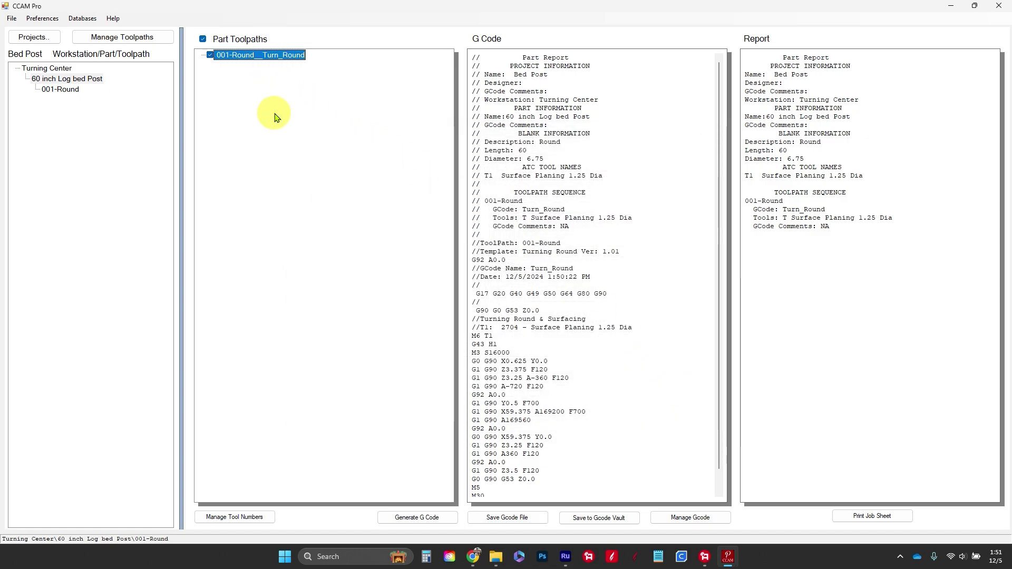
{"action": "left_click", "coordinate": [405, 519]}
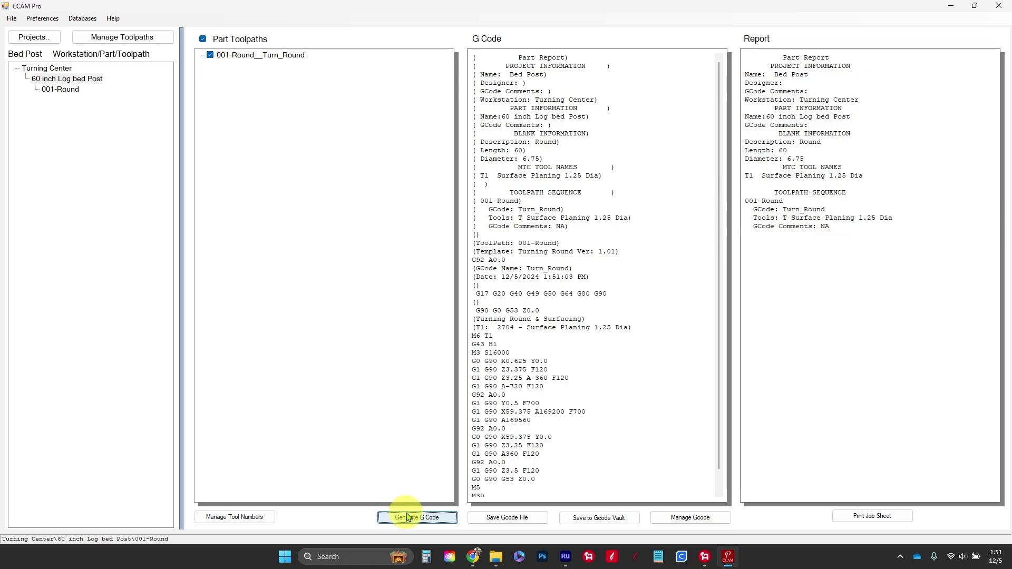